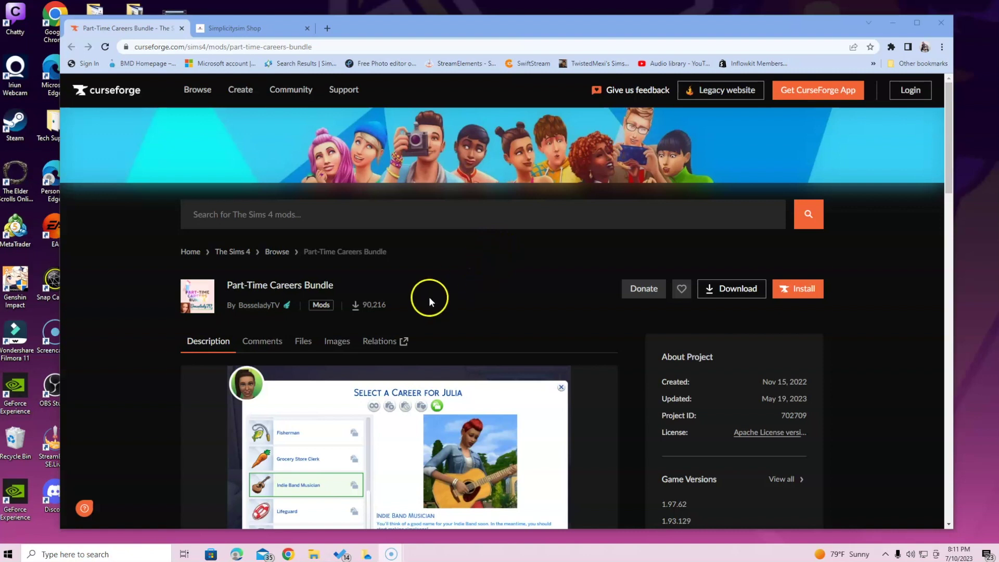
Step: Scroll down the Part-Time Careers Bundle mod page to its gallery
scroll(290, 341, "down", 4)
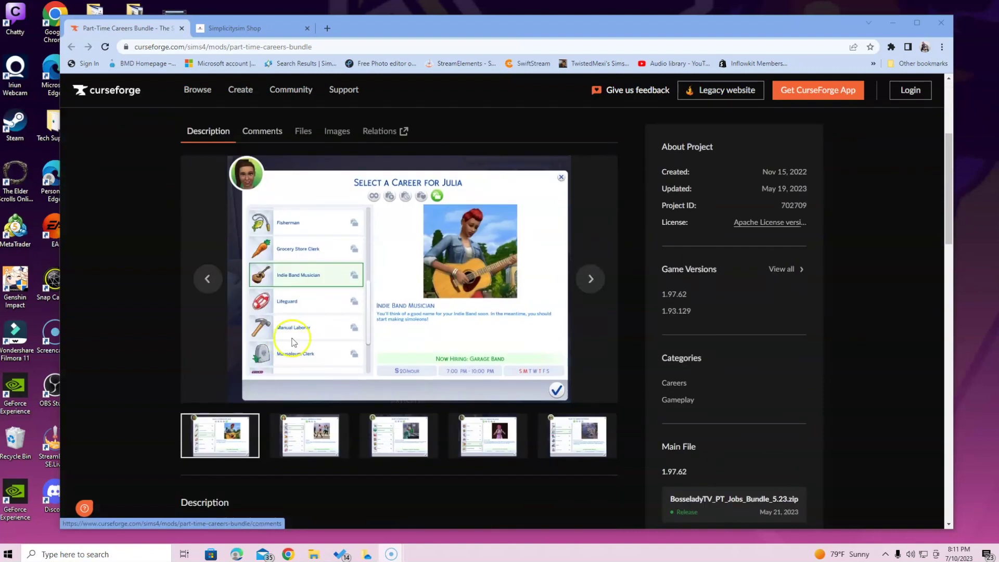
Step: Switch to the Simplicitysim Shop tab, close the 10%-off email popup, and browse its products
left_click(230, 28)
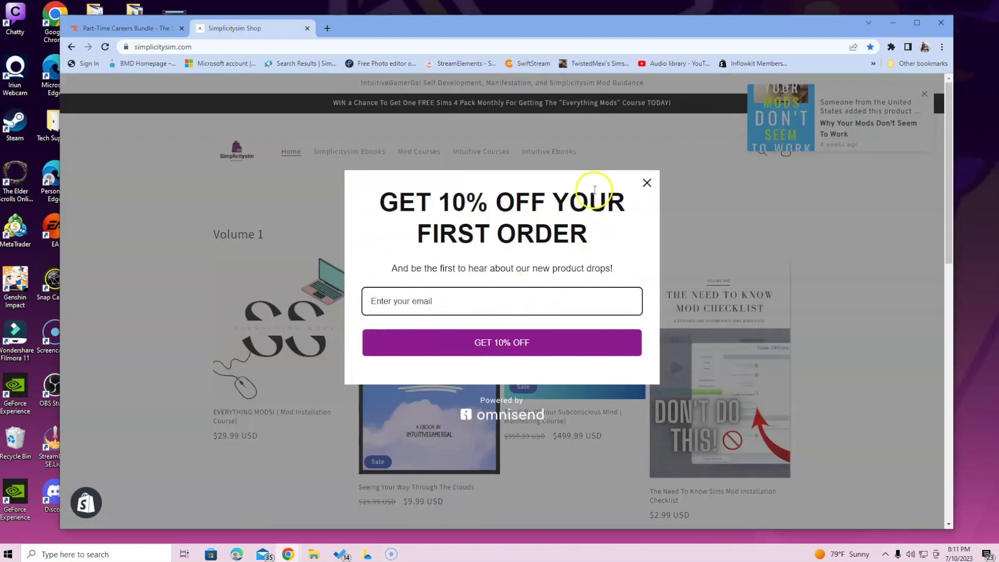
left_click(647, 183)
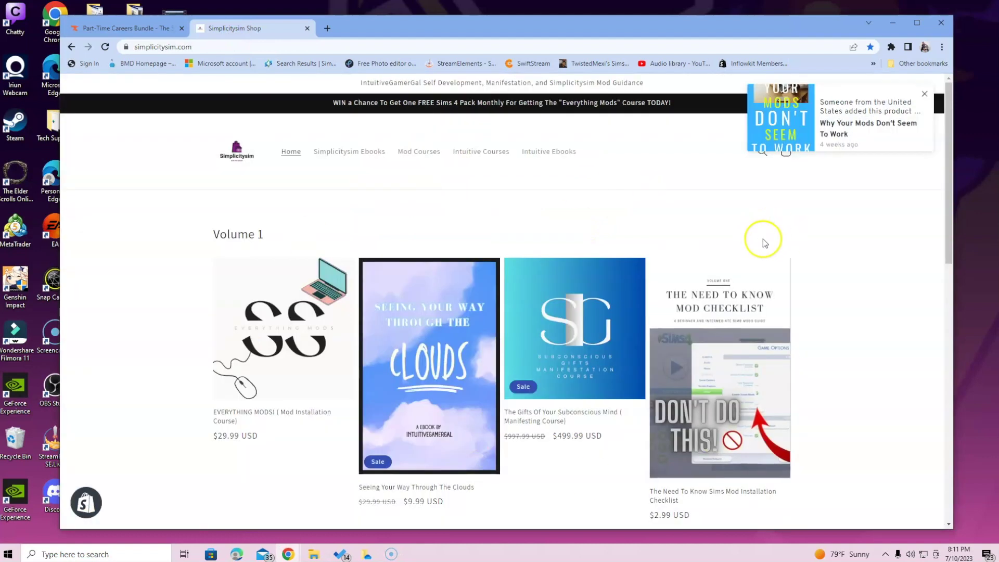
scroll(773, 248, "down", 4)
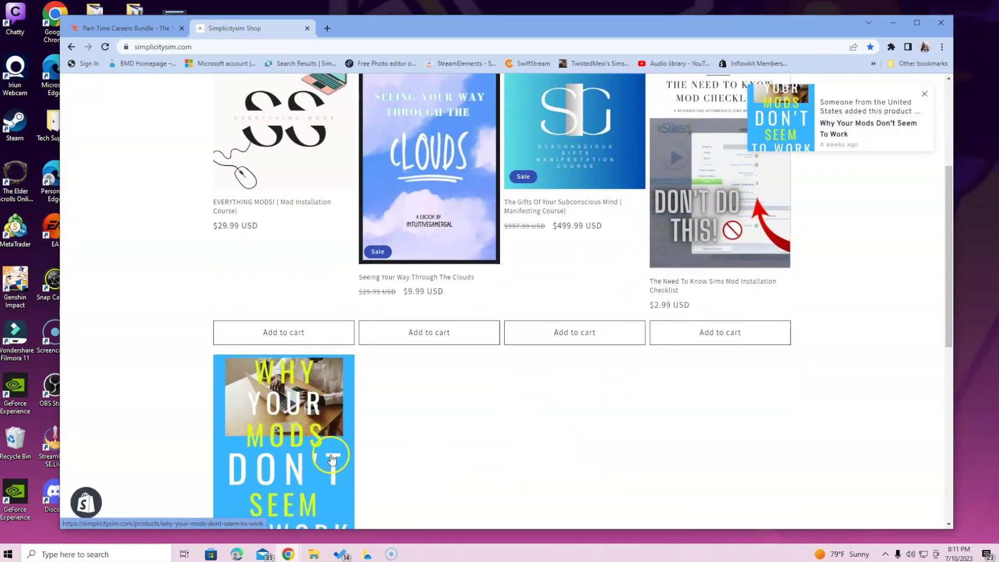
scroll(670, 374, "up", 4)
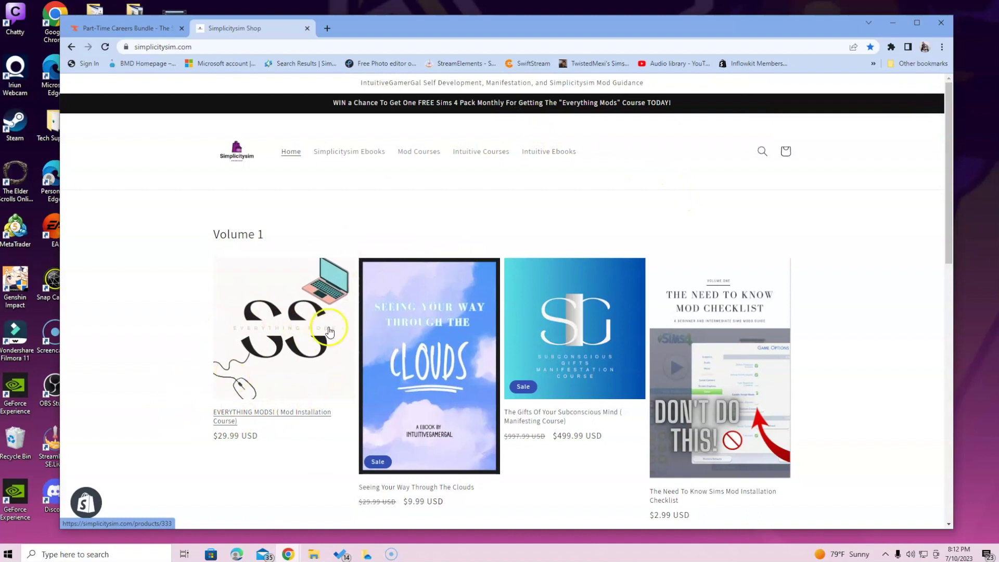
Step: Return to the Part-Time Careers Bundle page and read its description and install steps
left_click(90, 28)
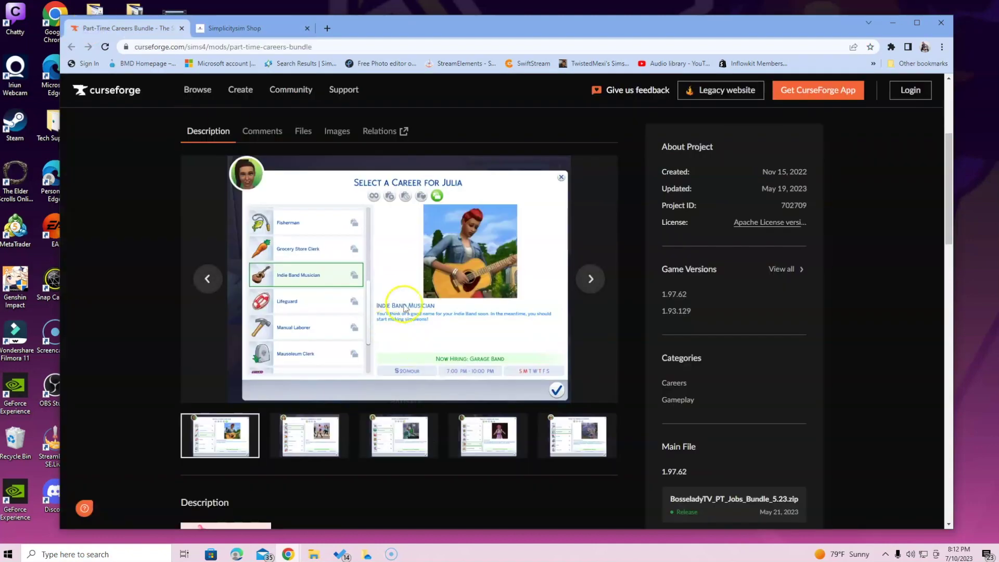
scroll(458, 339, "down", 13)
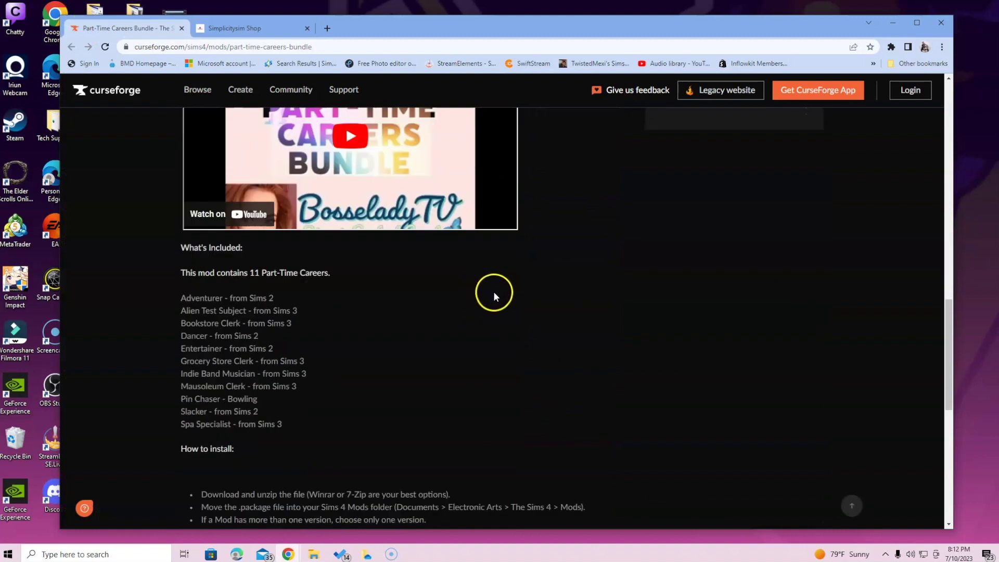
scroll(497, 297, "down", 3)
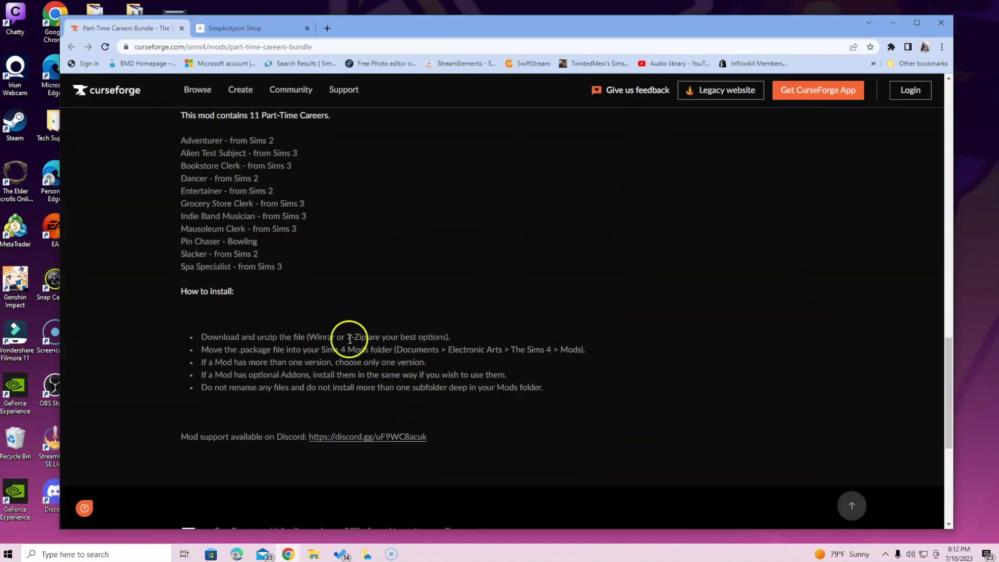
scroll(312, 274, "up", 4)
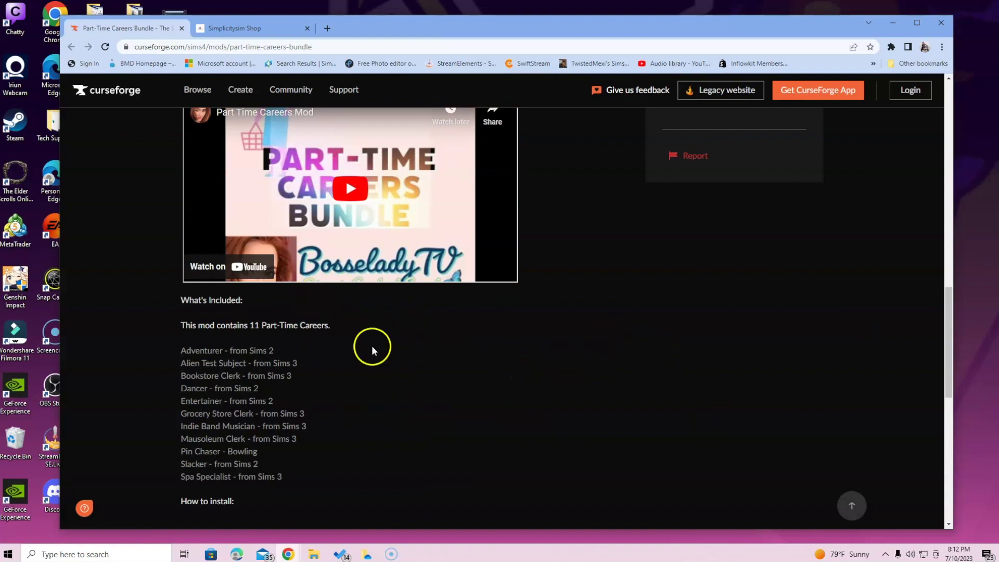
scroll(411, 360, "up", 15)
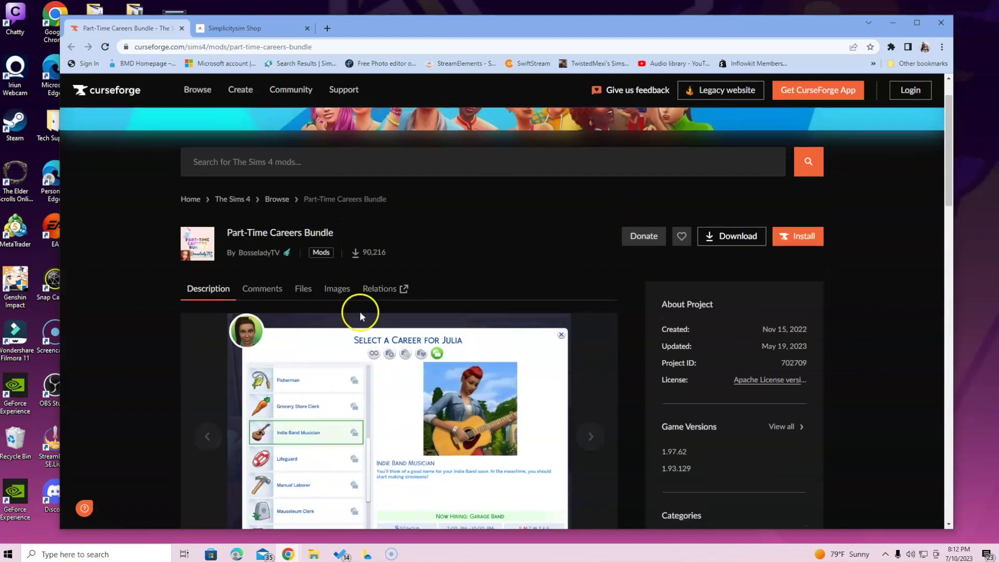
Step: Open the mod's Files list, pick the newest 5.23 bundle zip, and start its download
left_click(302, 289)
mouse_move(415, 324)
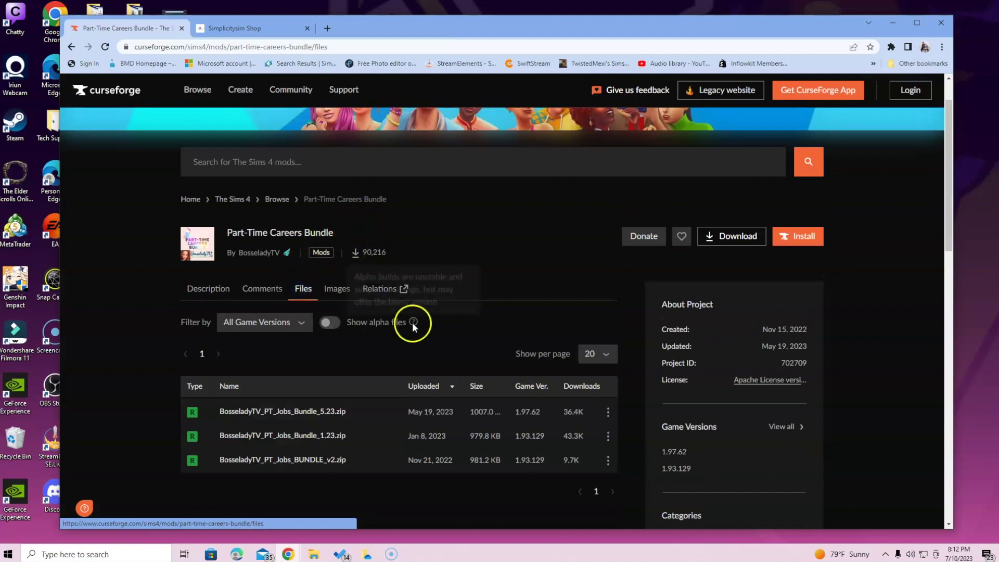
scroll(413, 323, "down", 2)
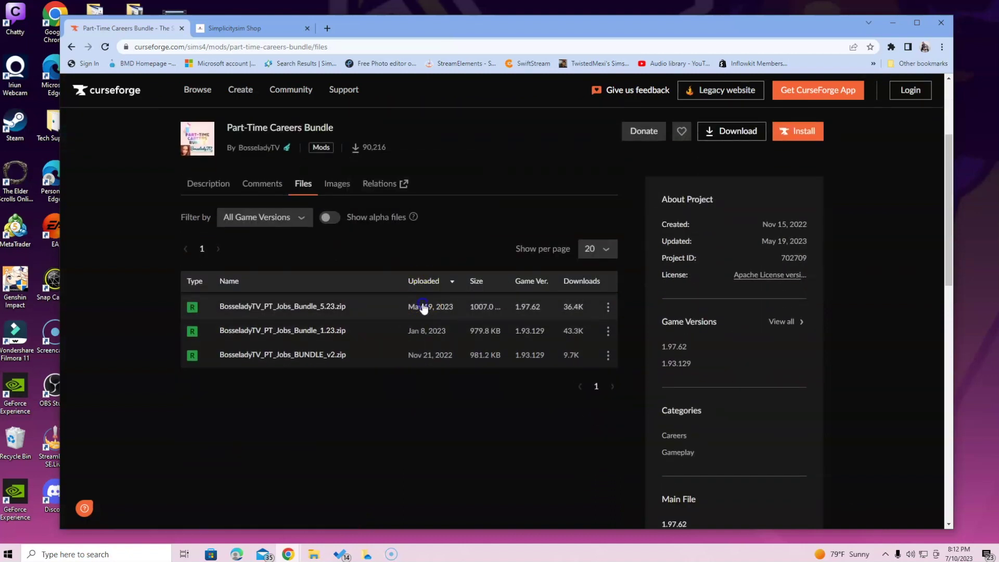
left_click(416, 301)
scroll(424, 307, "down", 1)
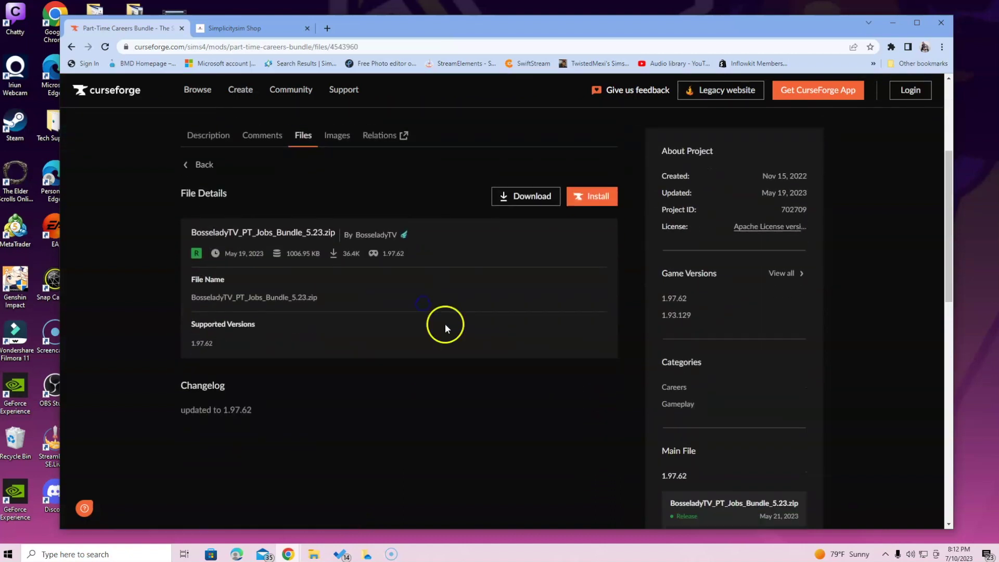
left_click(510, 197)
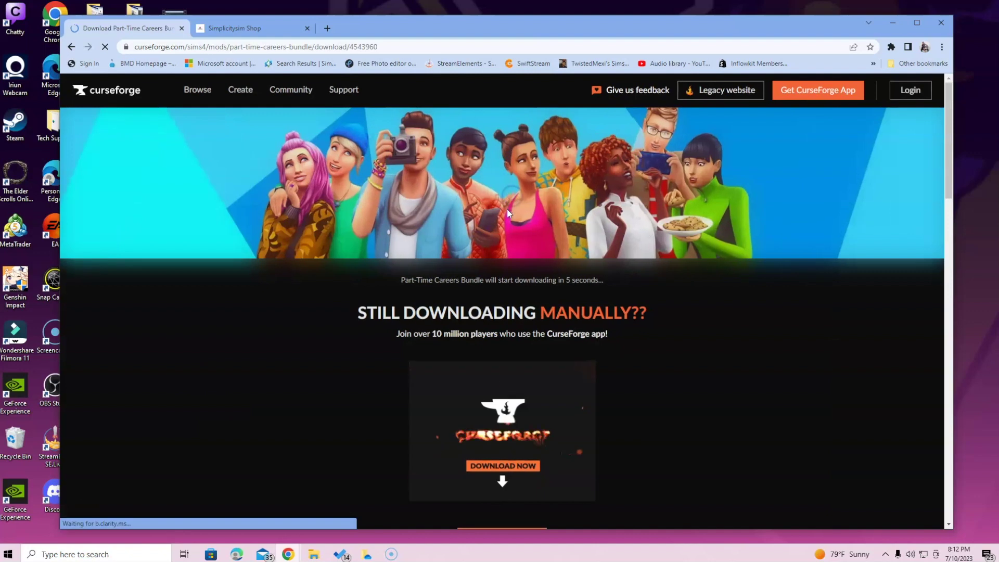
left_click(505, 260)
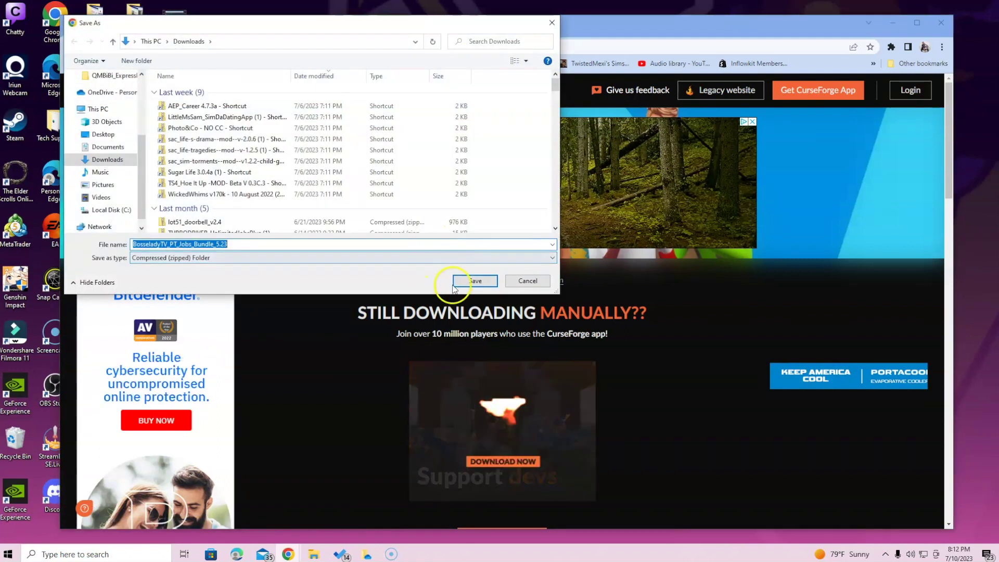
Step: Save the BosseladyTV_PT_Jobs_Bundle_5.23 zip to Downloads and check it in its folder
left_click(475, 281)
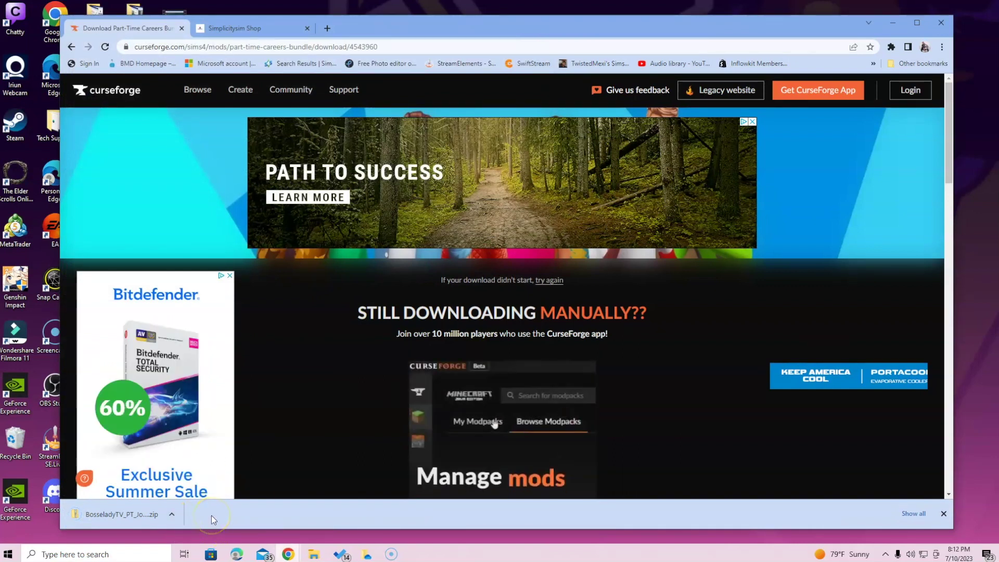
left_click(172, 515)
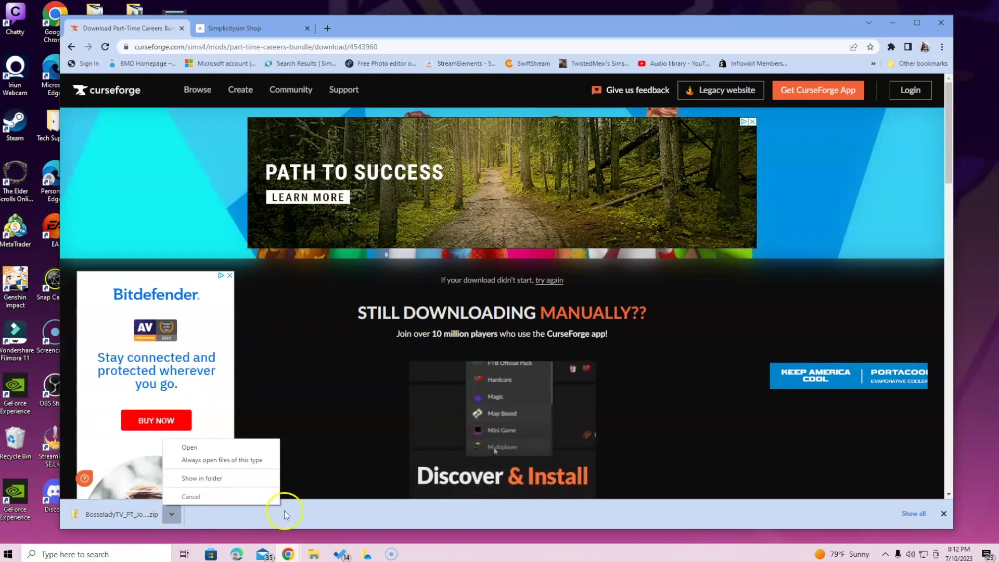
left_click(322, 557)
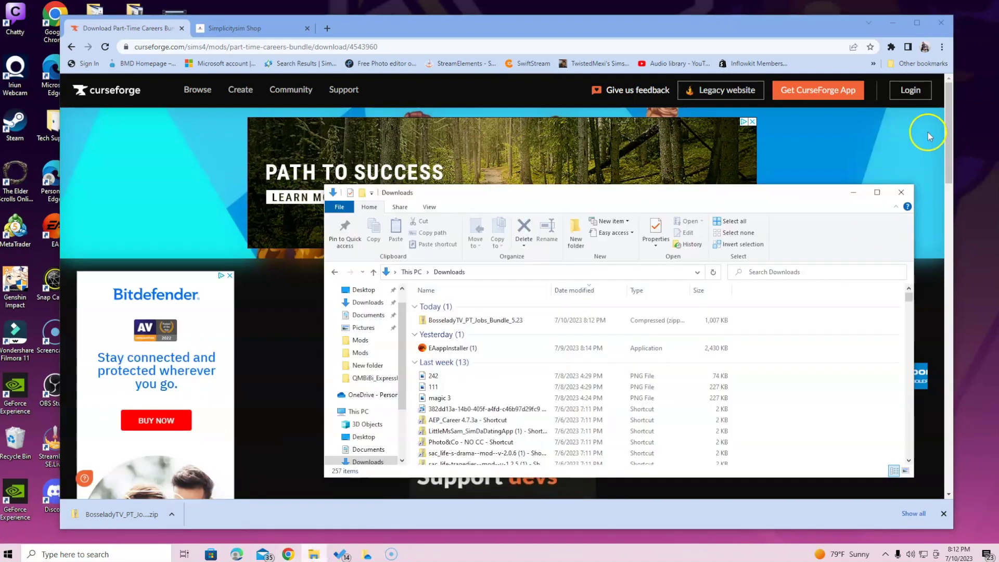
left_click(899, 197)
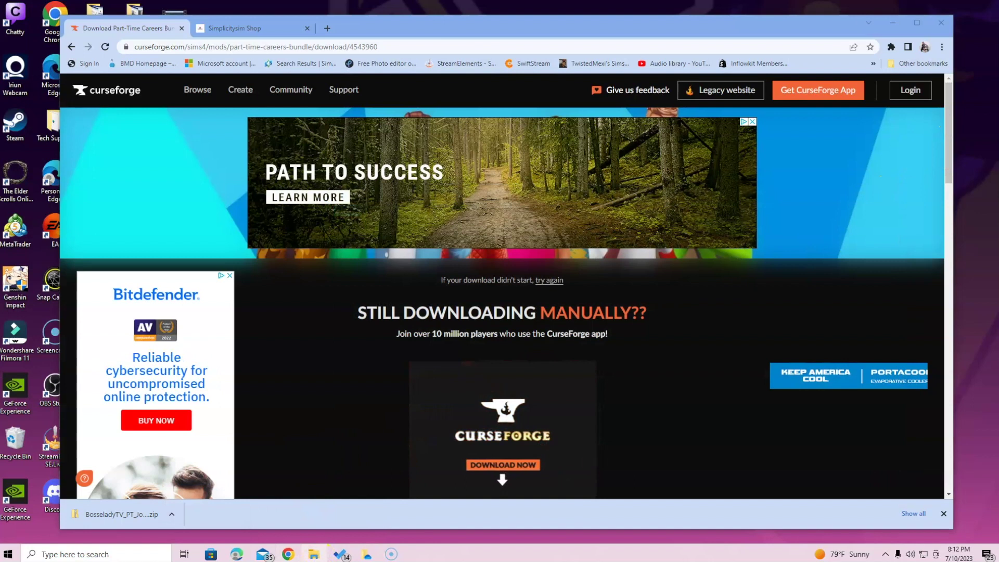
Step: Extract the BosseladyTV_PT_Jobs_Bundle_5.23 zip in Downloads to its suggested same-named folder
left_click(319, 555)
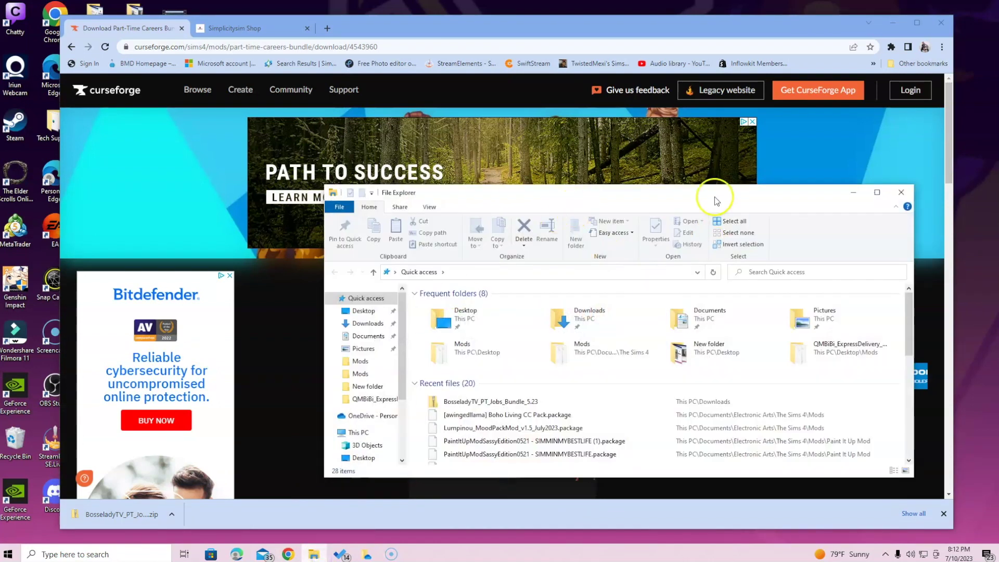
left_click_drag(713, 200, 594, 121)
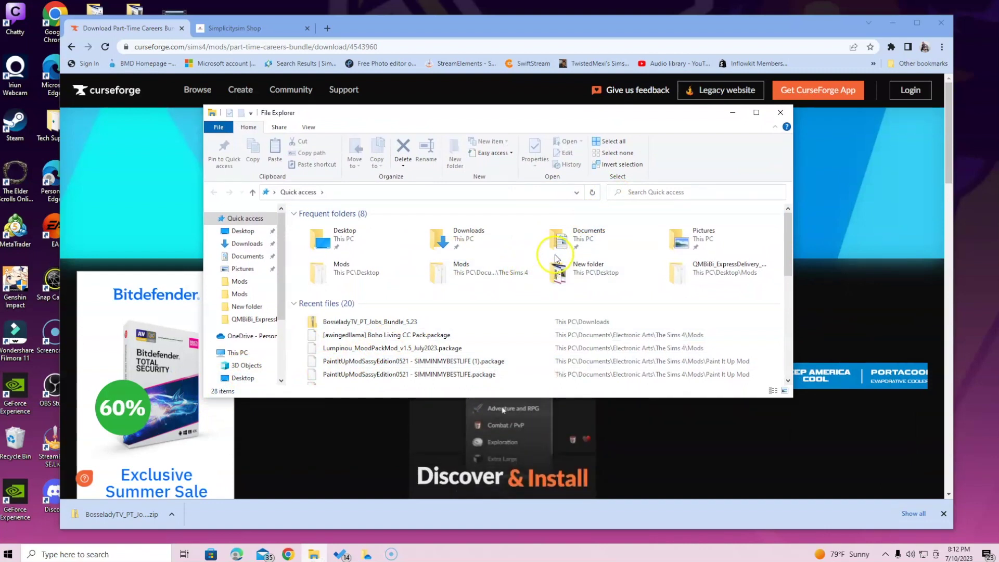
double_click(467, 244)
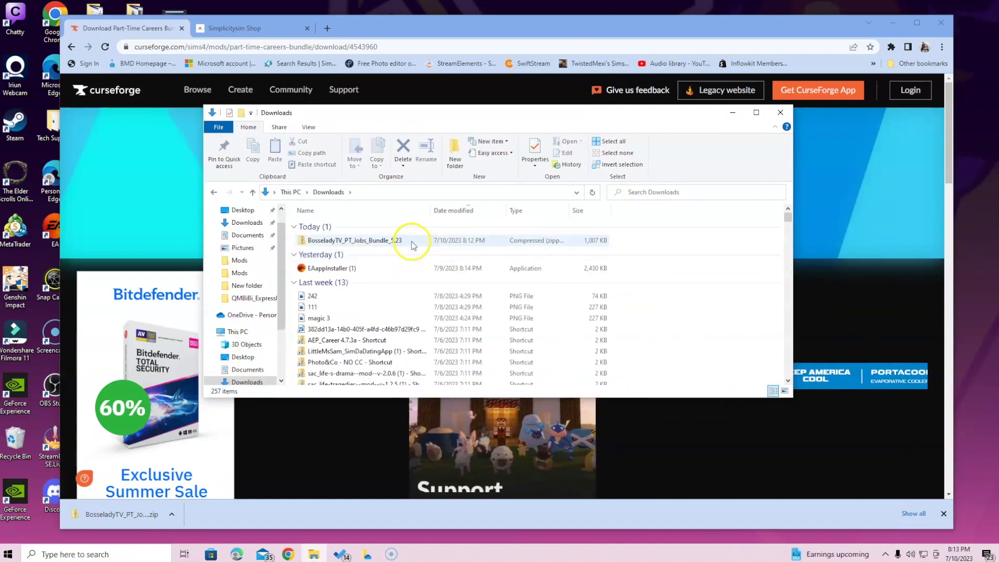
left_click(410, 241)
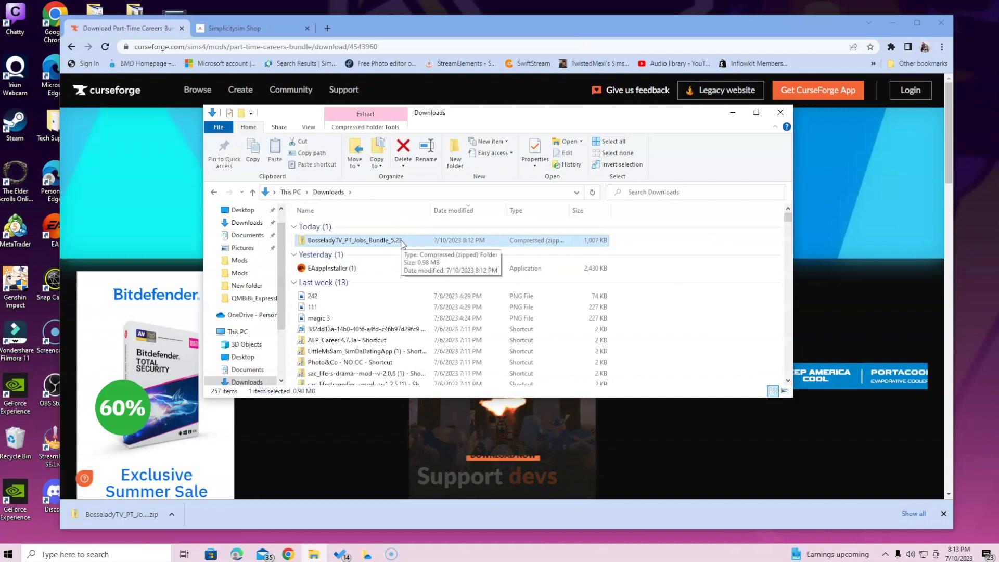
right_click(403, 244)
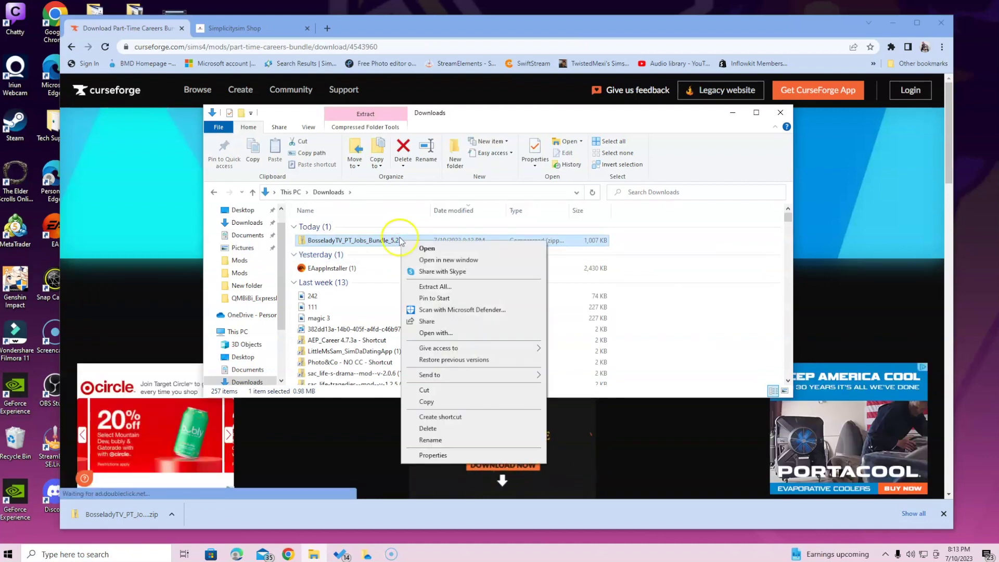
left_click(456, 287)
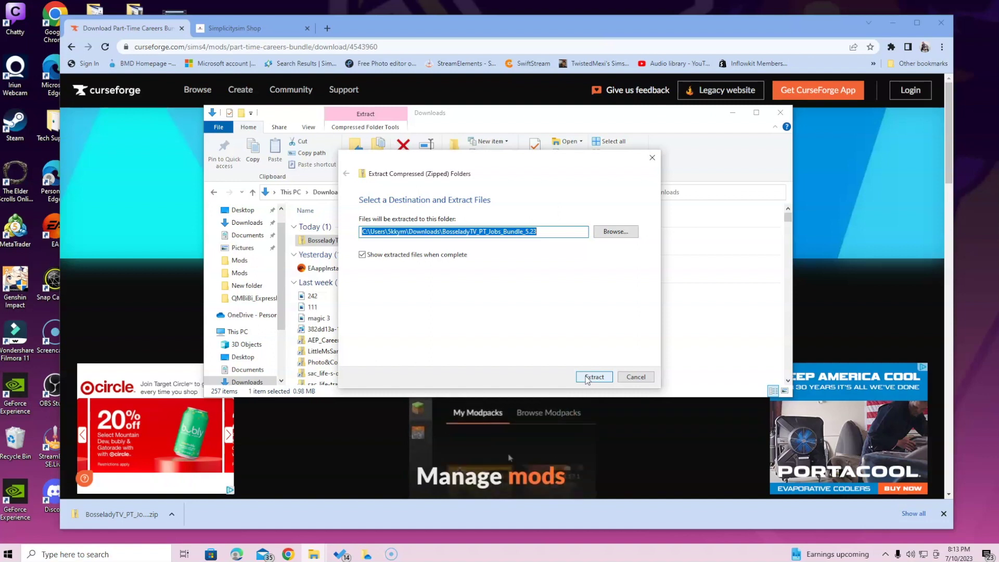
left_click(594, 377)
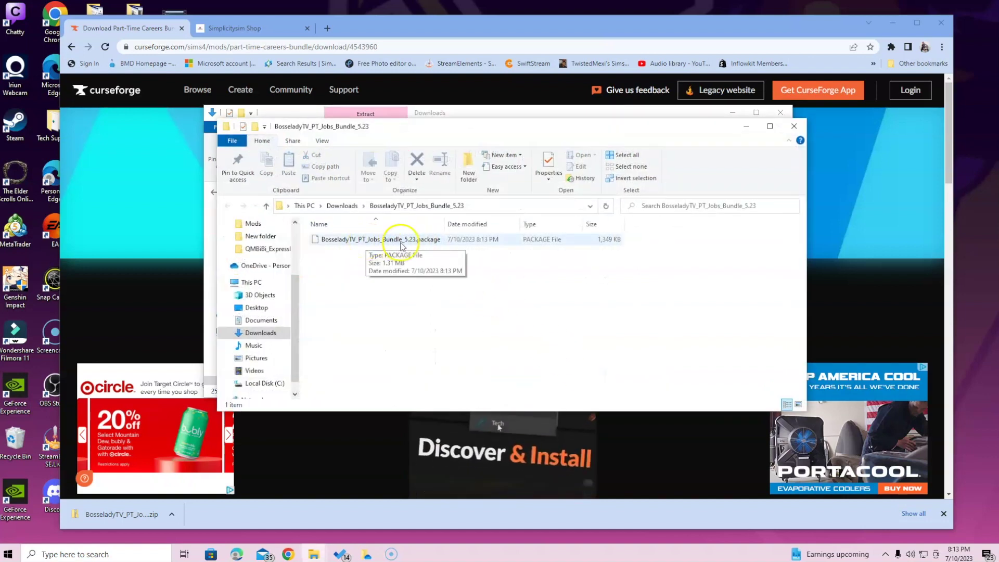
left_click(794, 125)
Step: Select the extracted bundle folder and move the Downloads window to the upper left
left_click(367, 252)
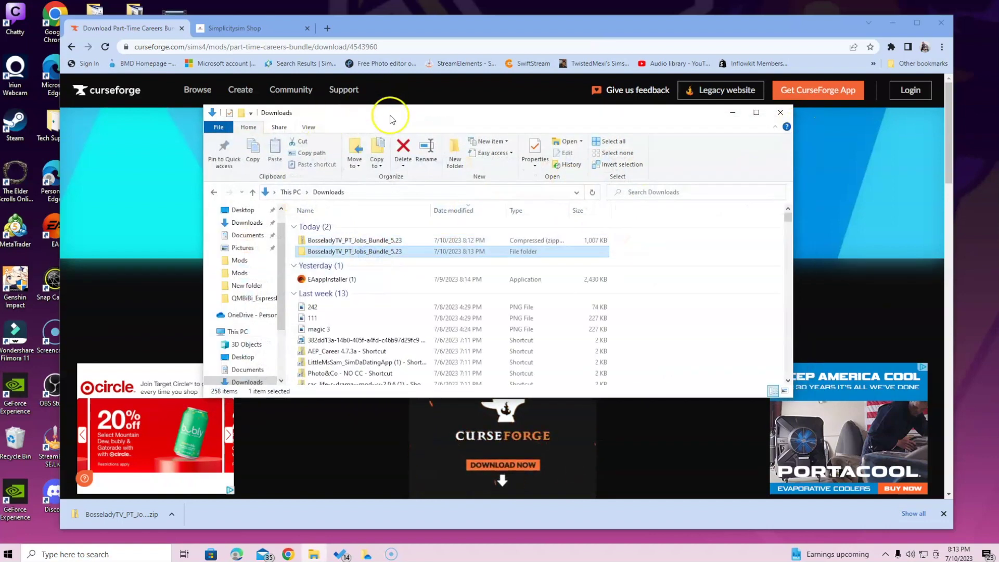
left_click_drag(399, 120, 234, 74)
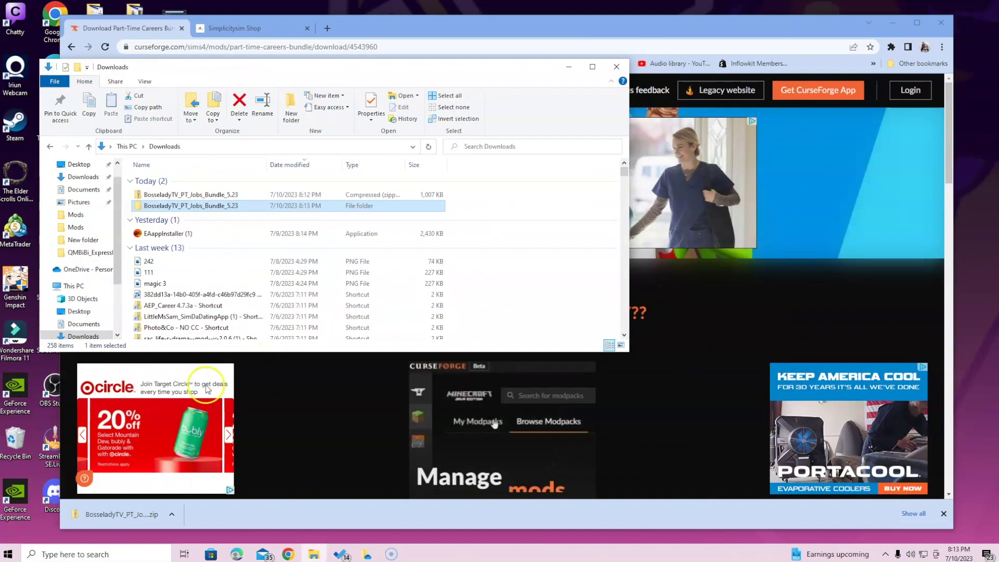
left_click(313, 553)
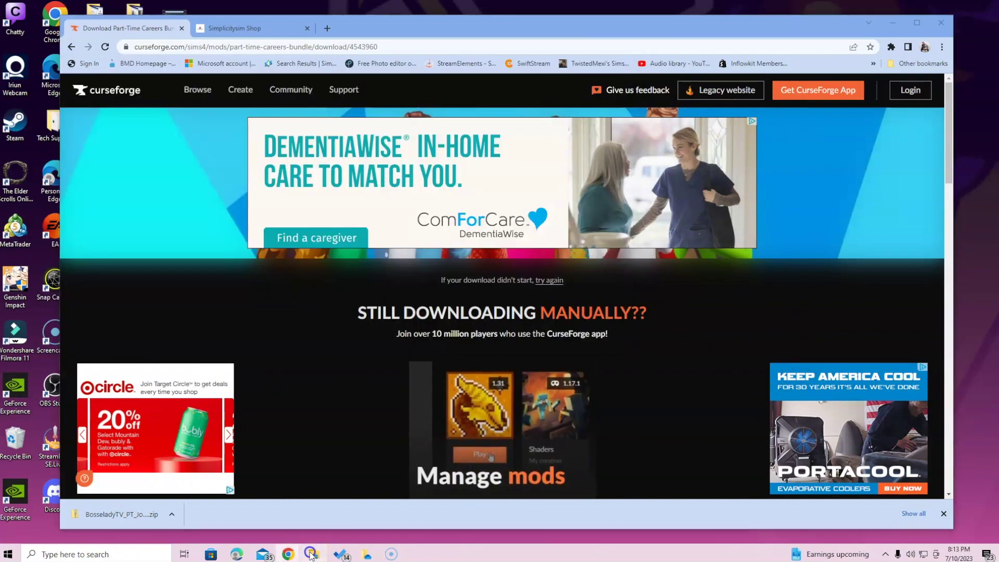
left_click(312, 555)
Step: In a second File Explorer window, navigate to Documents > Electronic Arts > The Sims 4 > Mods
right_click(312, 555)
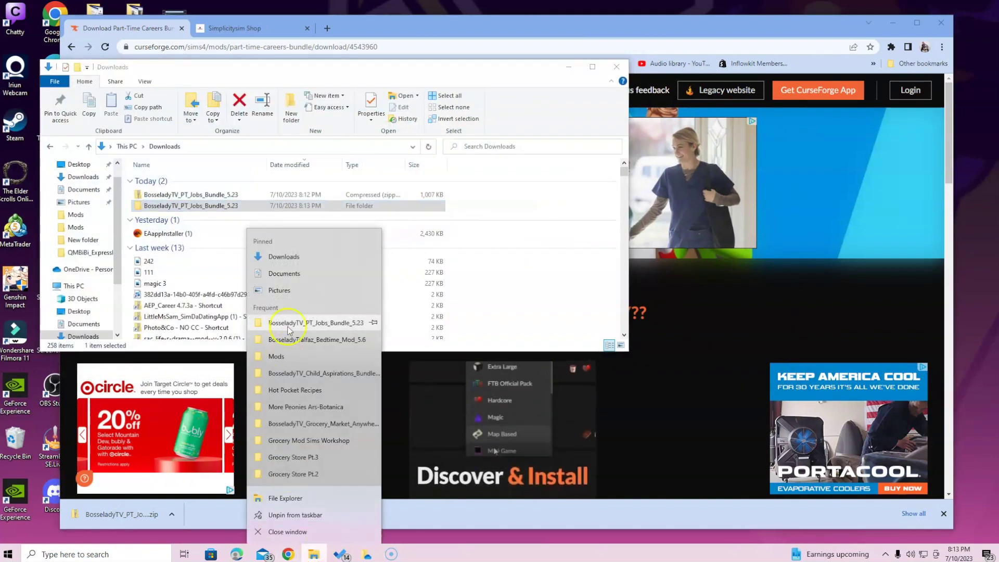
left_click(285, 498)
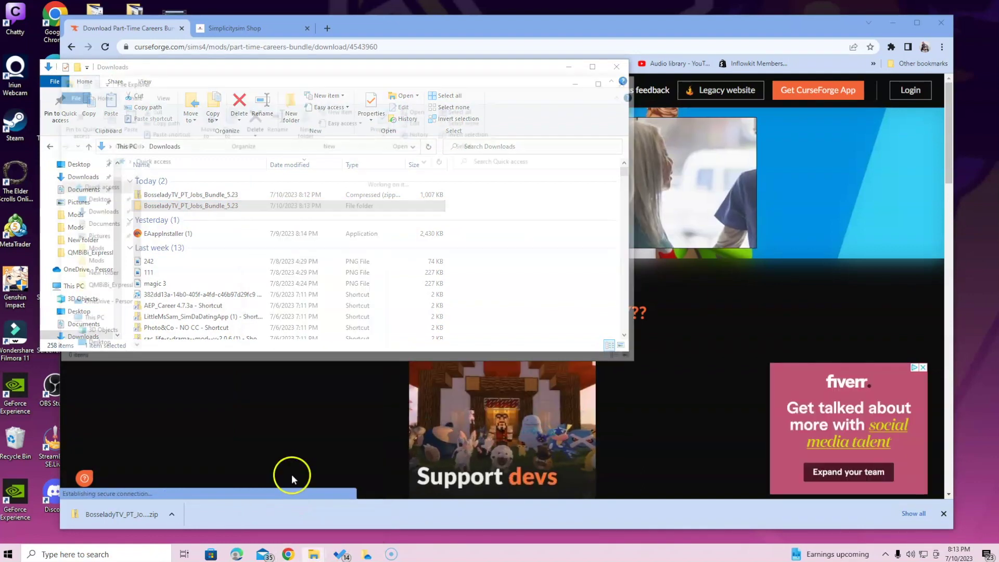
left_click_drag(451, 104, 723, 254)
double_click(701, 356)
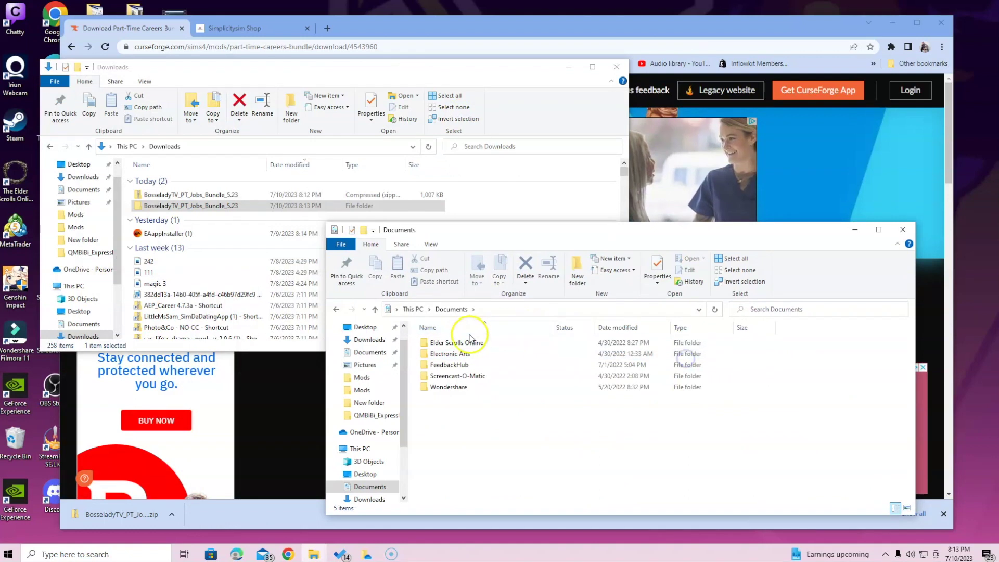
double_click(458, 354)
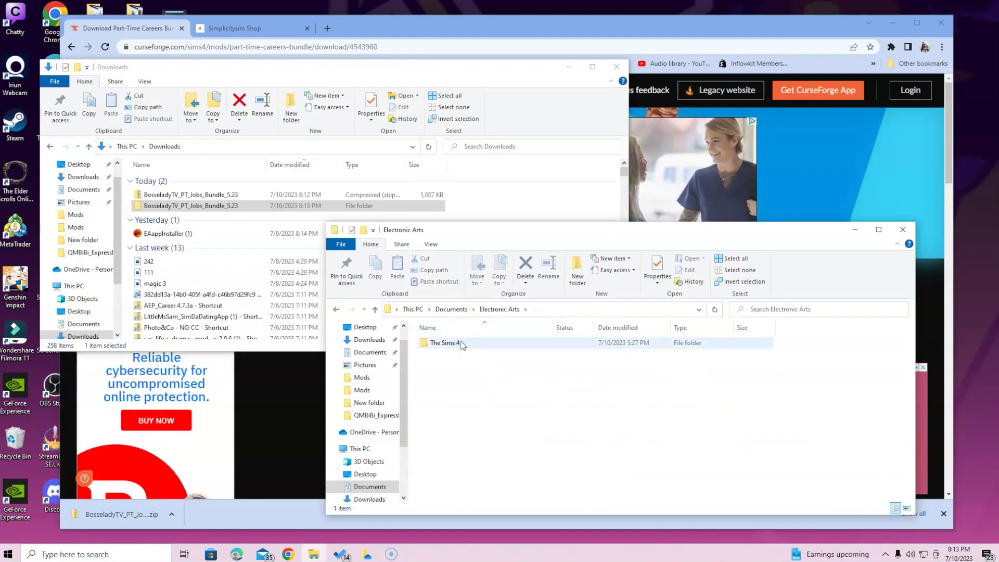
double_click(465, 343)
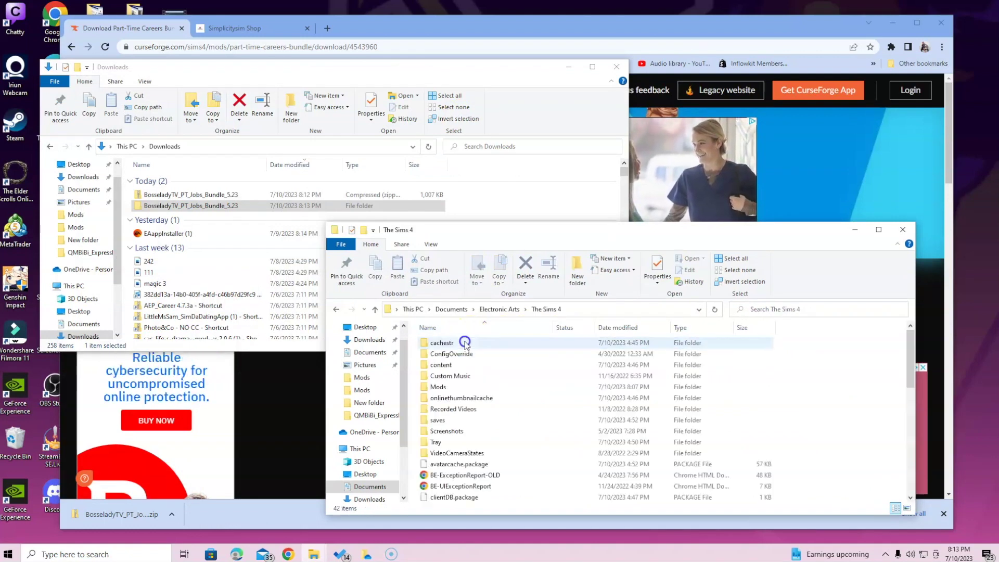
double_click(532, 387)
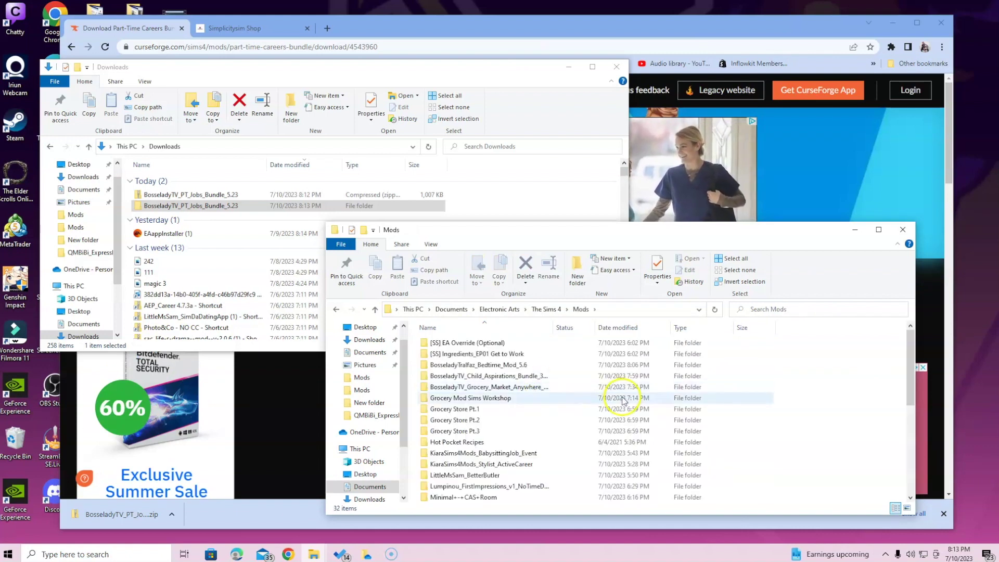
scroll(623, 401, "down", 4)
scroll(623, 401, "down", 2)
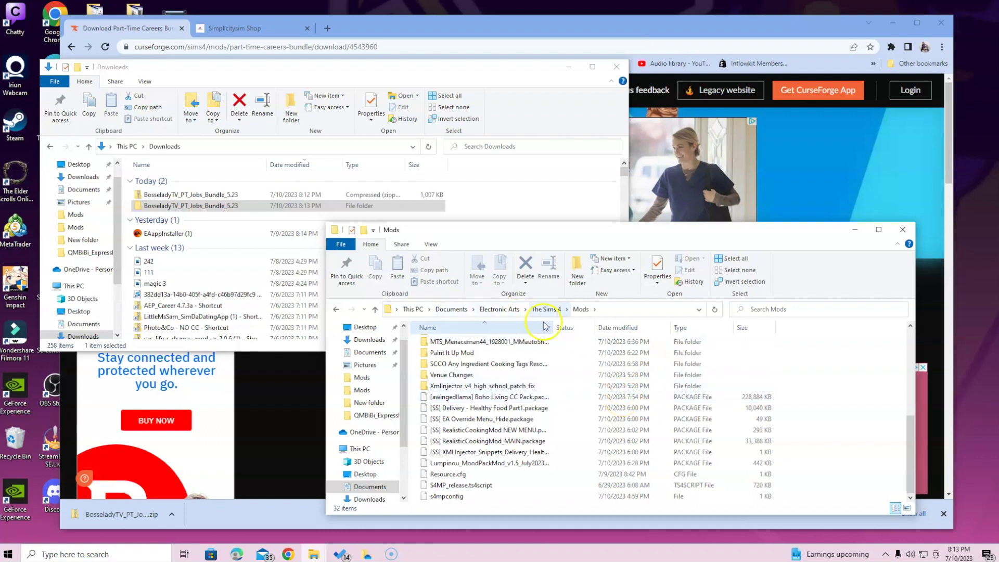
Step: Drag the BosseladyTV_PT_Jobs_Bundle_5.23 folder into Mods and verify its contents
left_click(196, 206)
left_click_drag(196, 206, 602, 441)
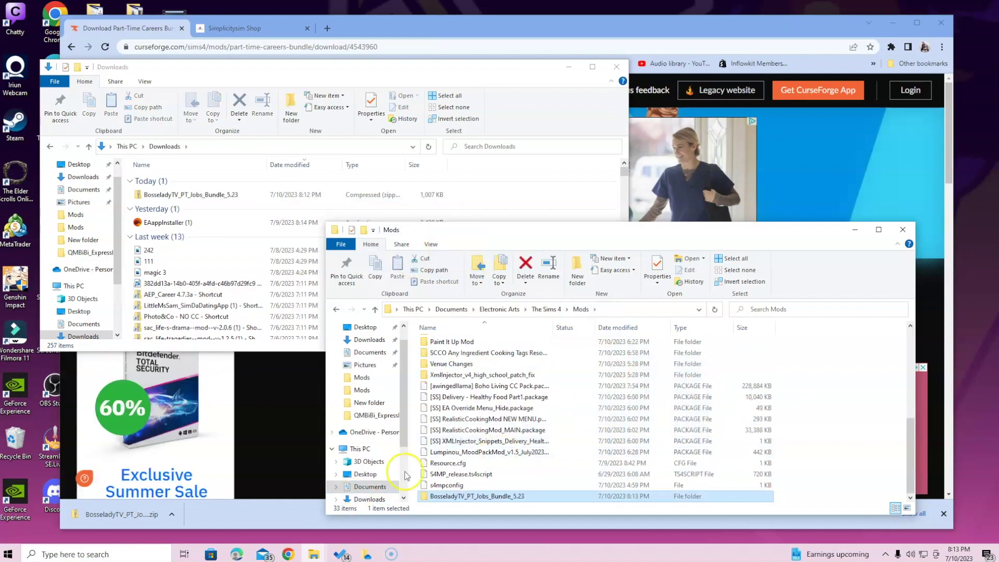
double_click(506, 497)
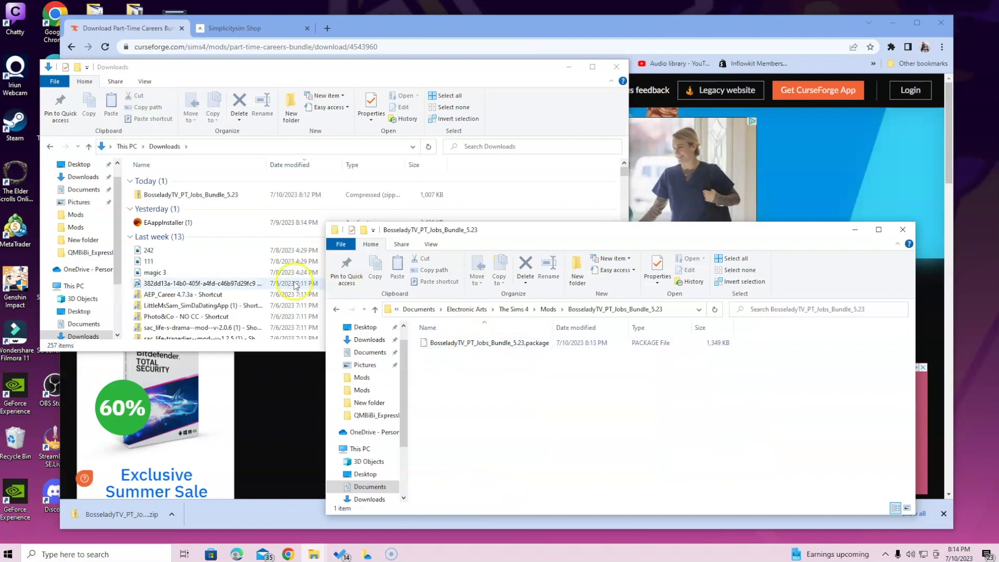
left_click(336, 309)
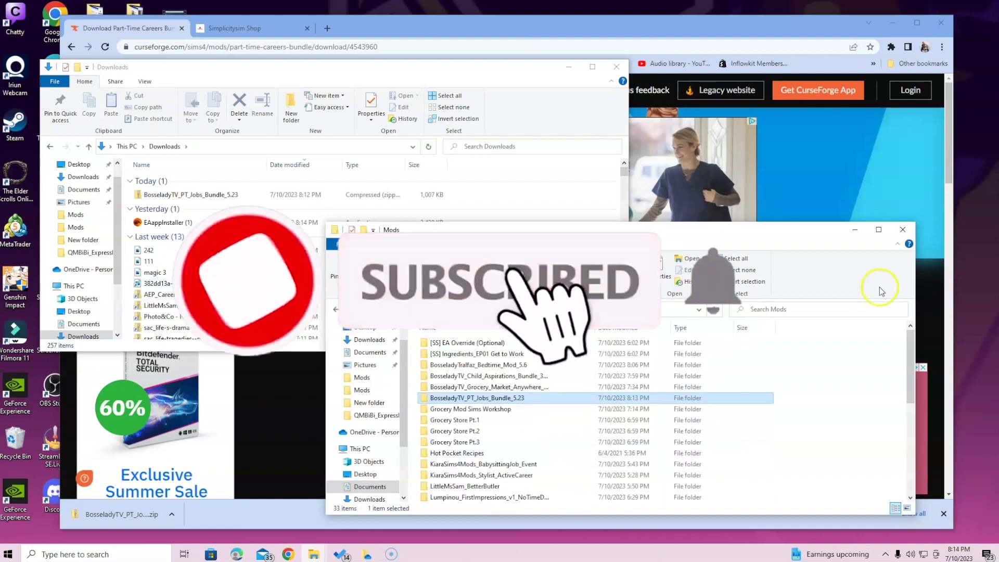